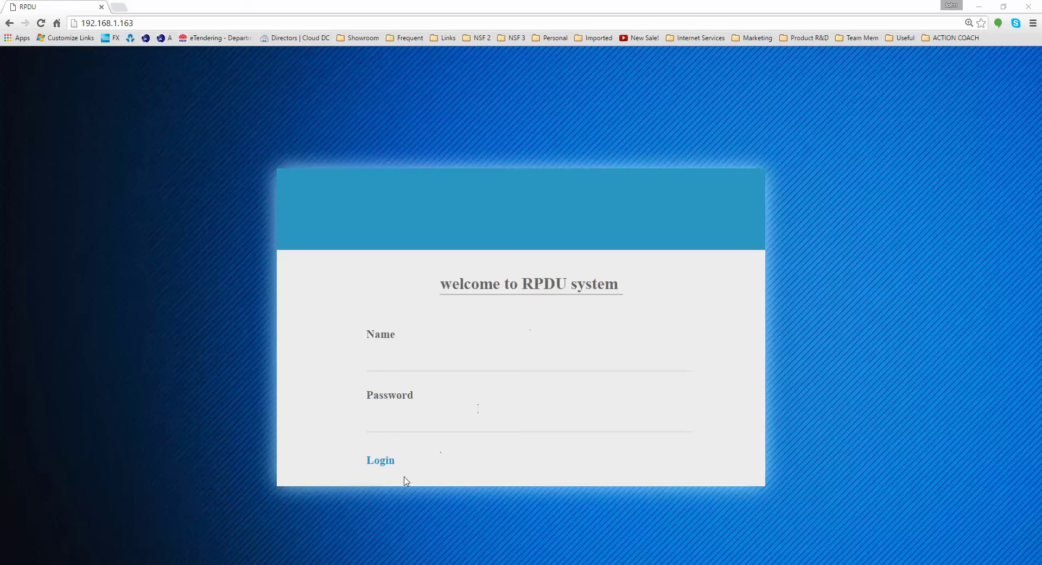
Bring up the Notepad note of the default IP address, username and password beside the login page
left_click(393, 563)
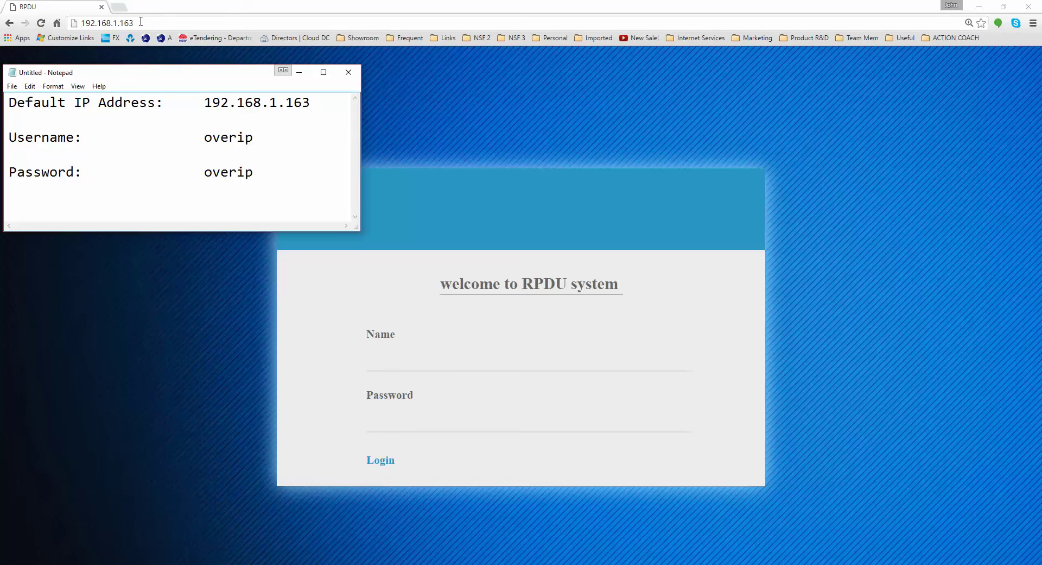
left_click_drag(211, 102, 306, 102)
left_click(314, 101)
left_click_drag(314, 101, 202, 102)
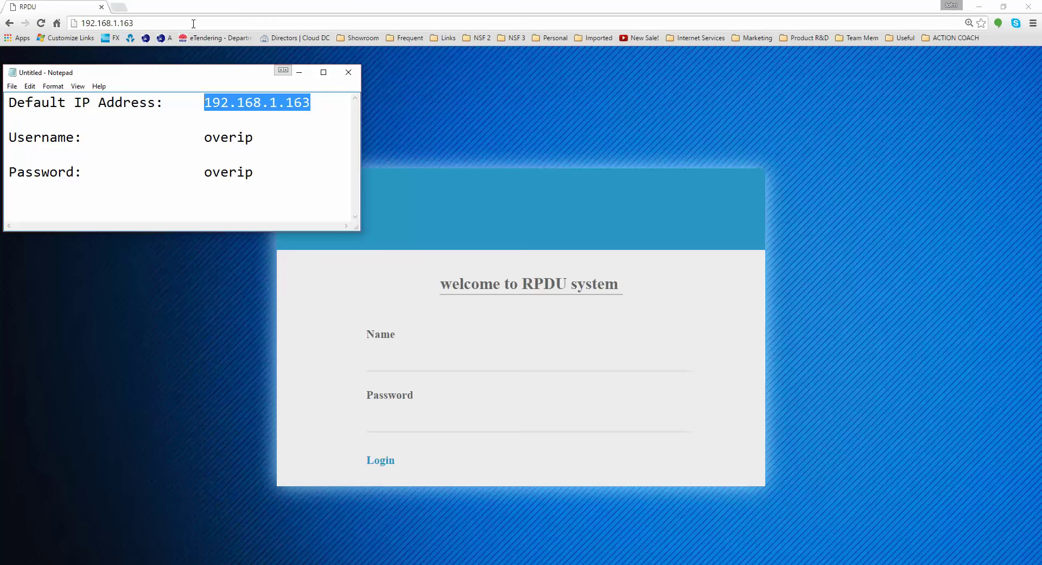
left_click(429, 60)
key("ctrl+l")
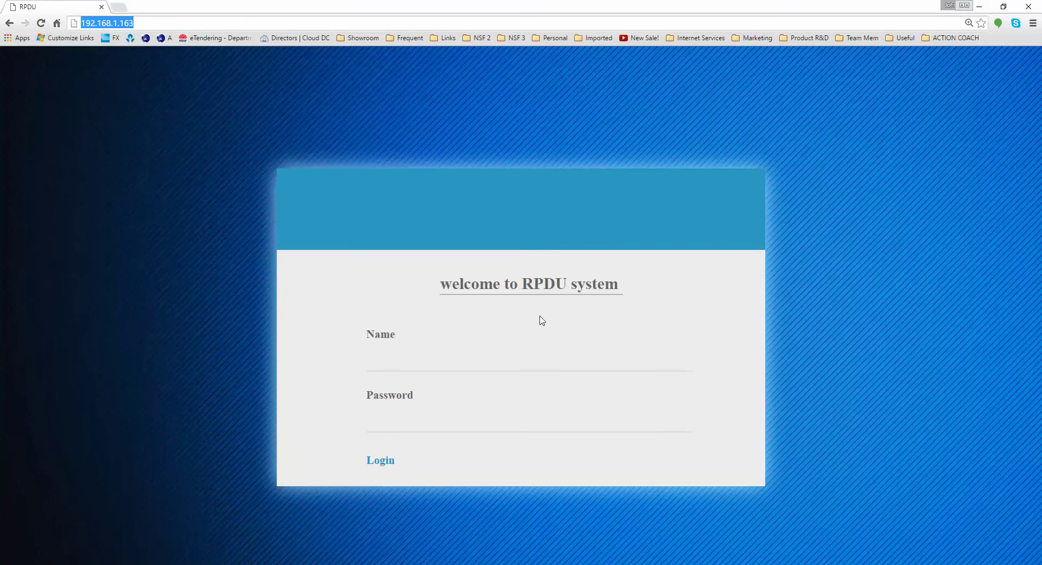
key("alt+Tab")
left_click(66, 137)
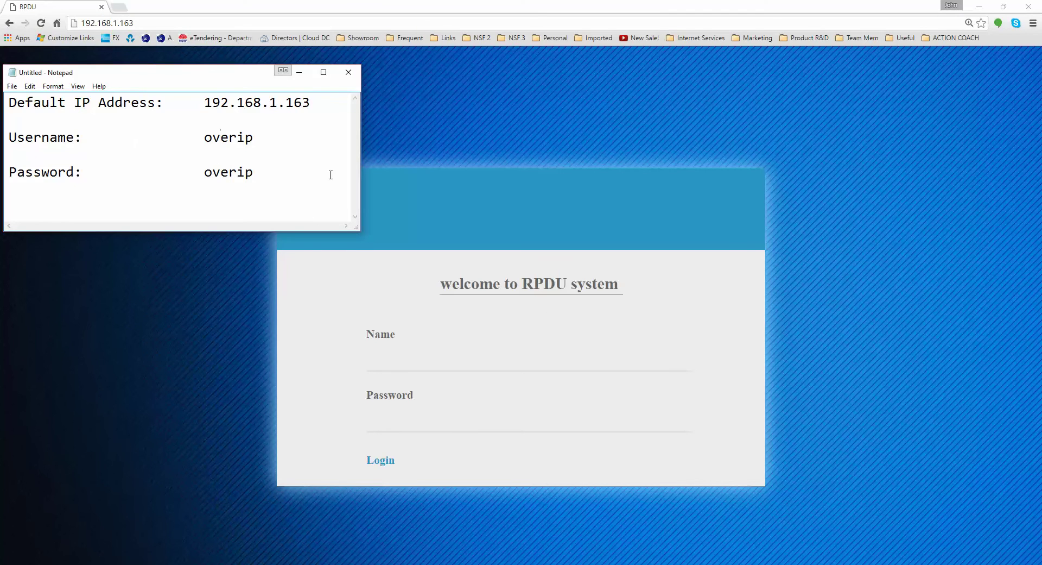
Log in to the RPDU with the default username and password to reach the Overview page
left_click(391, 359)
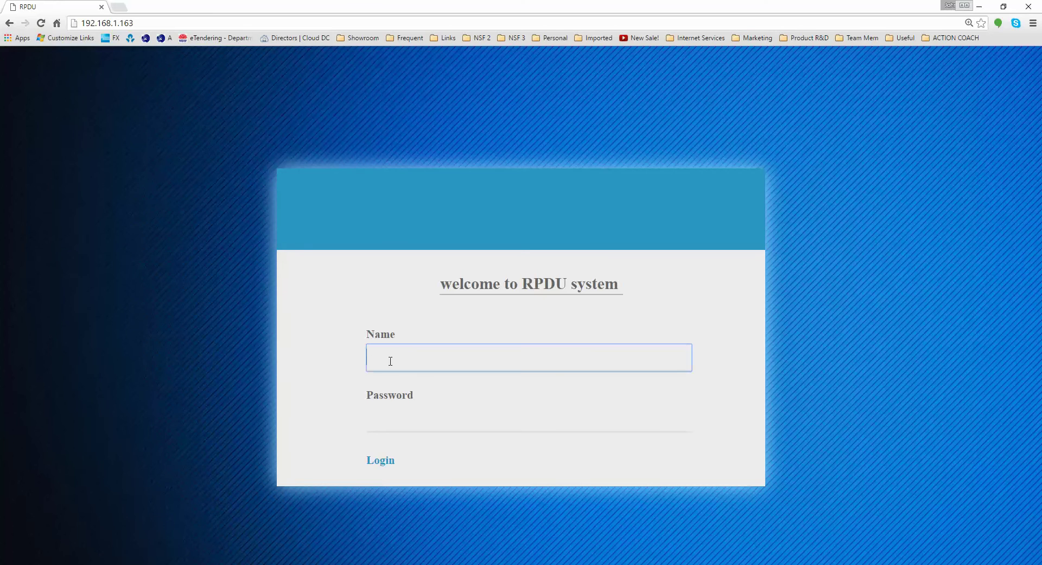
type("overip")
key("Tab")
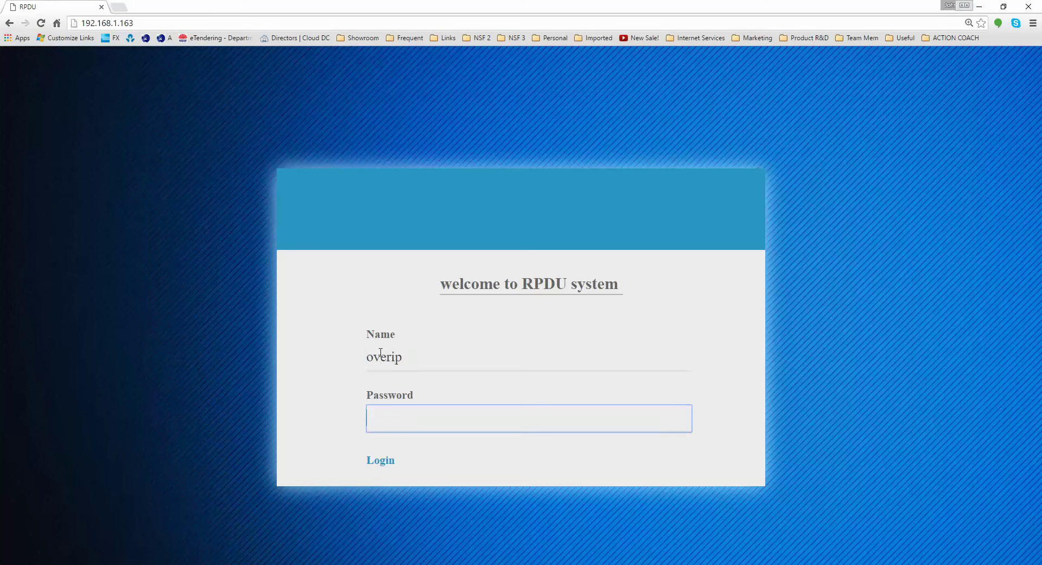
type("overip")
left_click(389, 462)
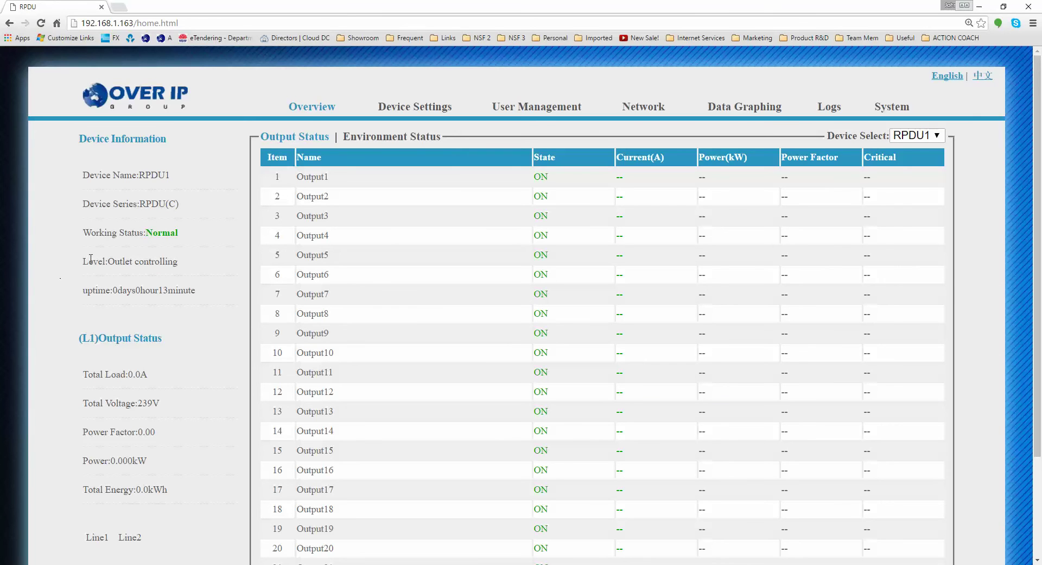
Scan the Overview status, total load and voltage readings, then go to Device Settings
left_click_drag(75, 230, 138, 234)
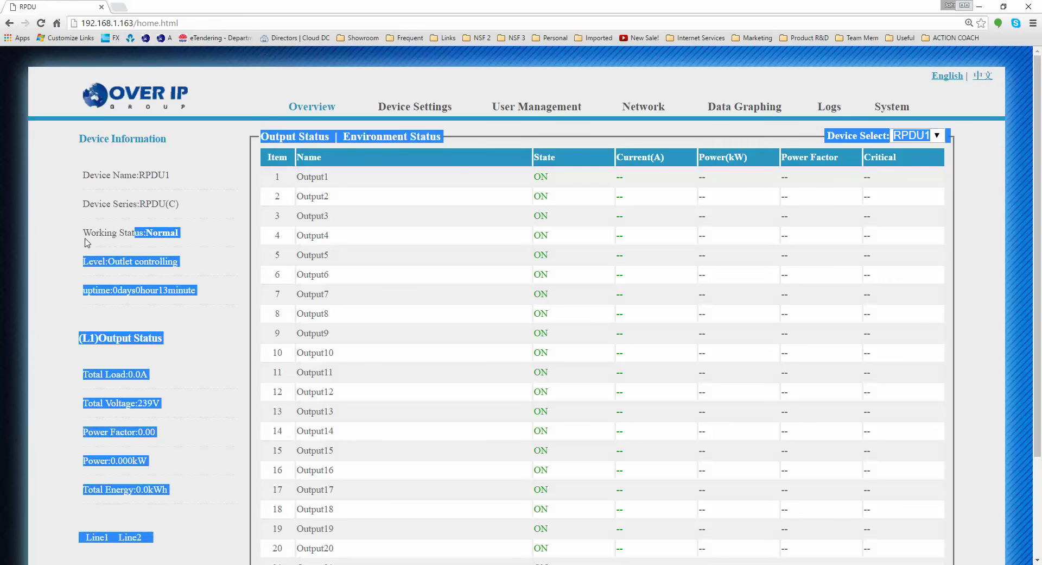
left_click(86, 239)
scroll(111, 393, "down", 2)
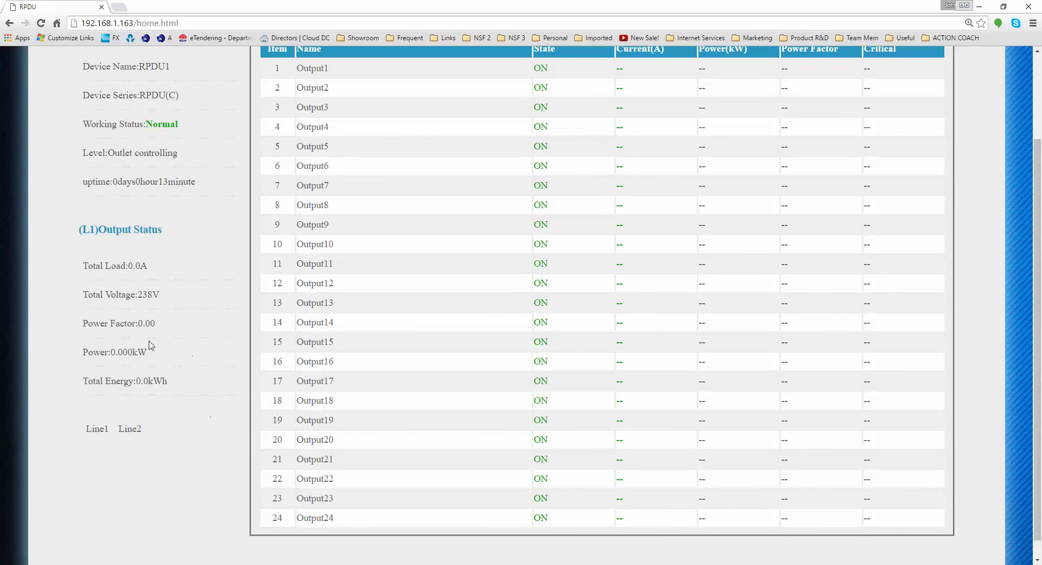
left_click_drag(99, 265, 112, 295)
left_click(100, 290)
scroll(211, 361, "up", 1)
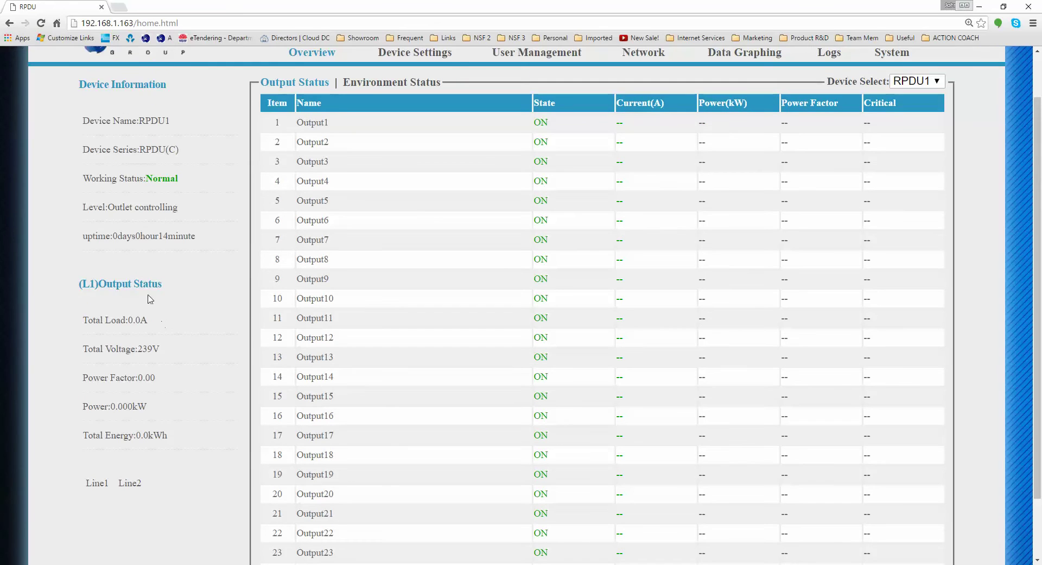
scroll(179, 244, "up", 1)
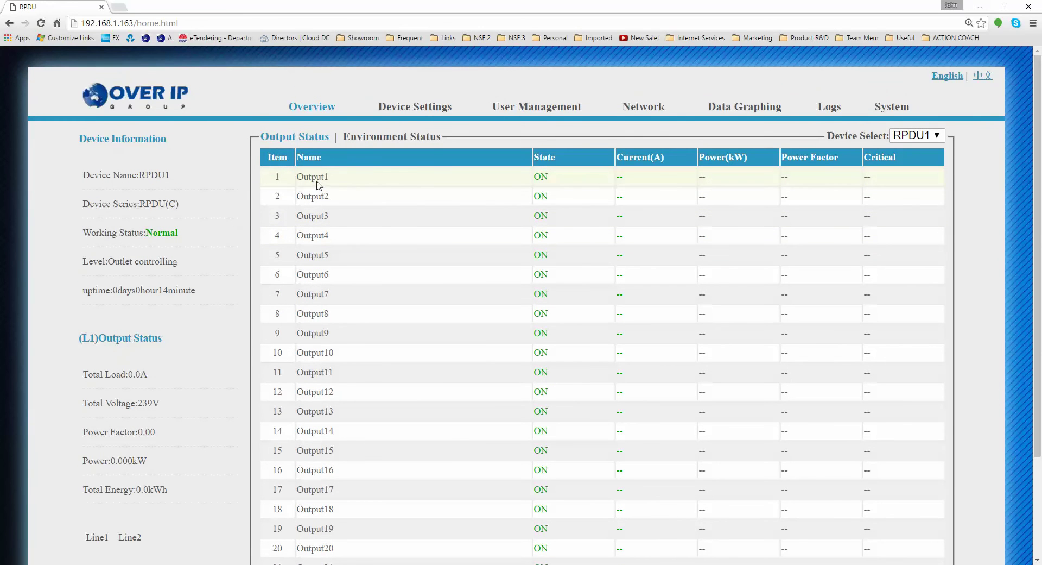
left_click(420, 108)
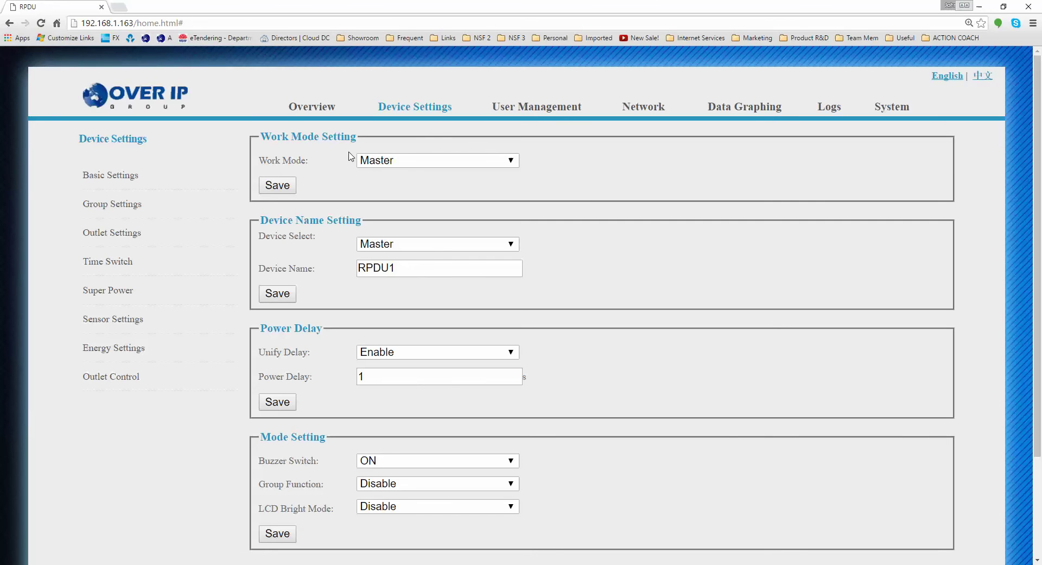
left_click(409, 161)
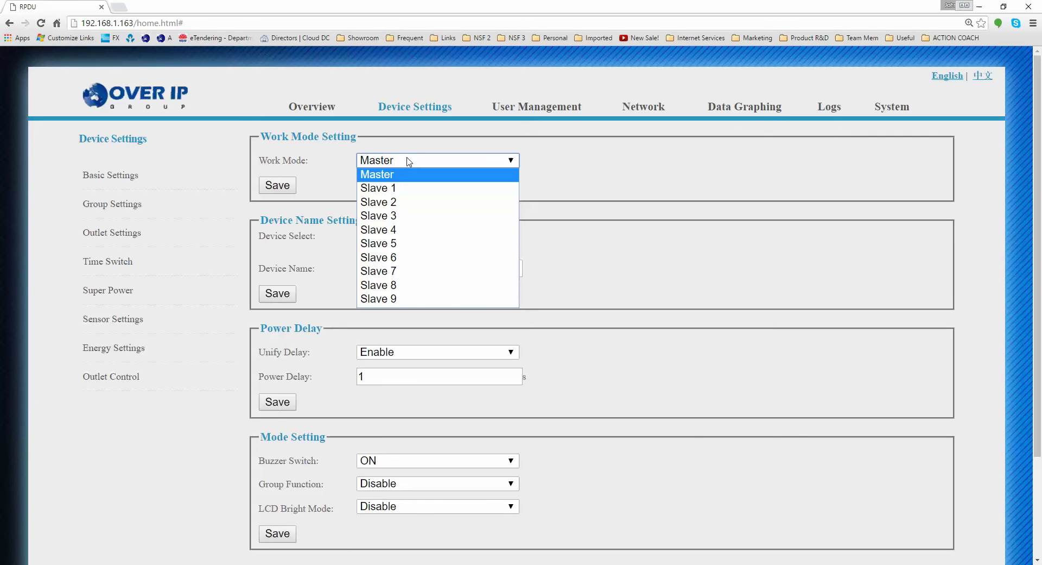
left_click(395, 190)
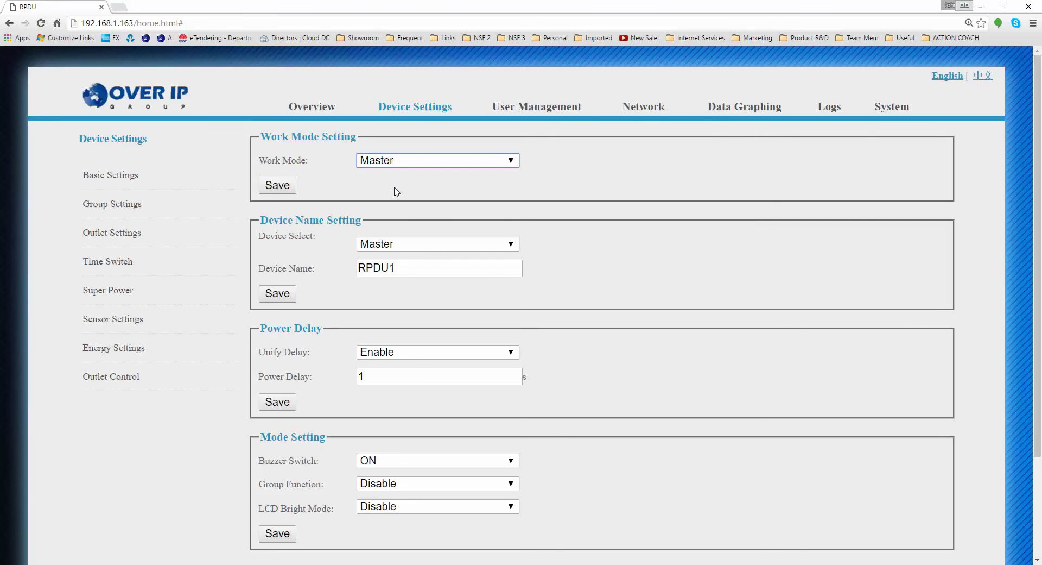
left_click(275, 185)
left_click(453, 159)
left_click(438, 173)
left_click(412, 246)
left_click(412, 247)
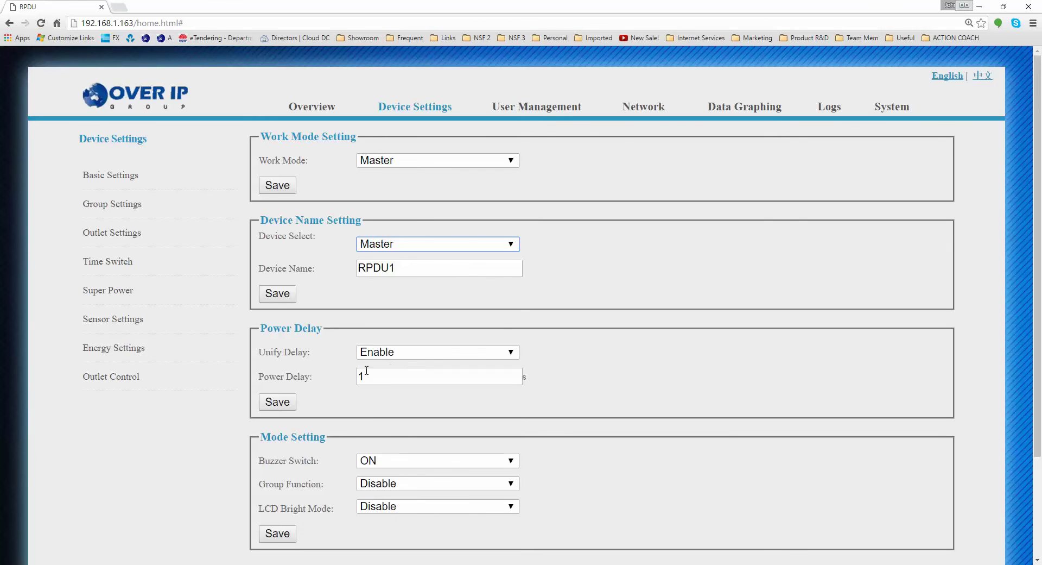
Keep Unify Delay set to Enable and start editing the power delay time
left_click(383, 354)
left_click(383, 354)
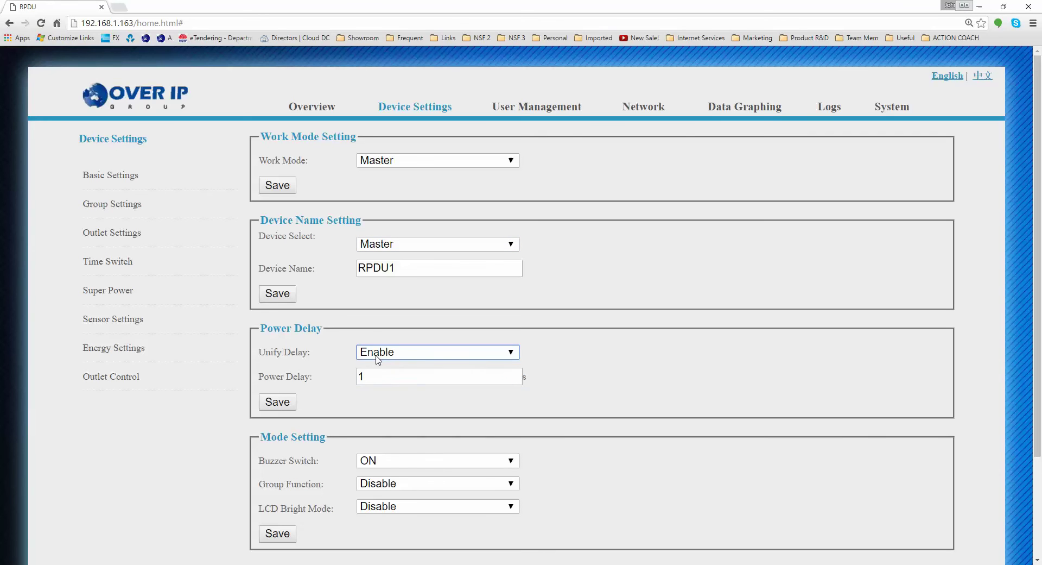
left_click(388, 355)
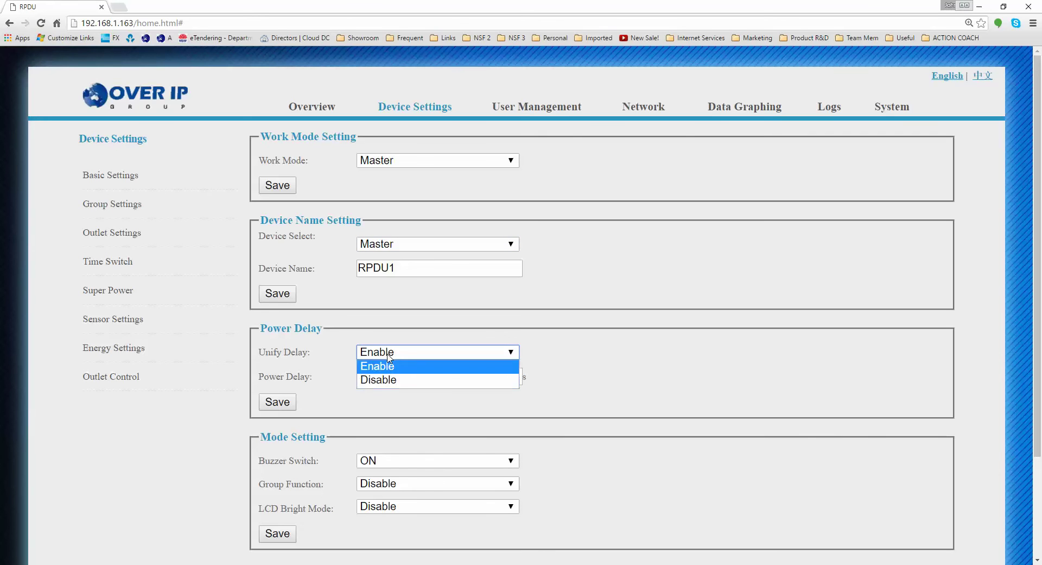
left_click(331, 360)
left_click(382, 375)
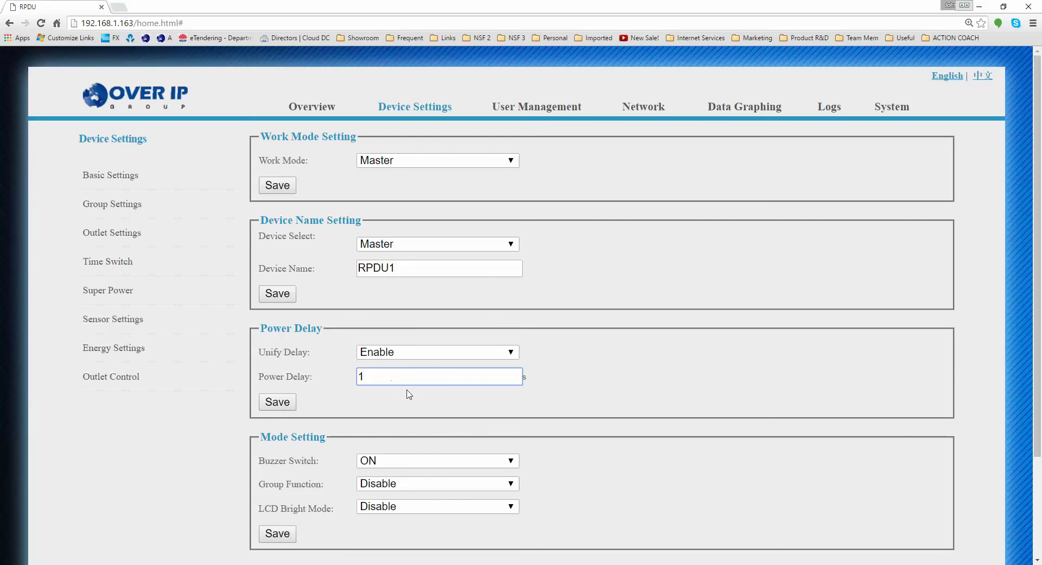
Leave the buzzer ON and group function disabled, then go to Group Settings
left_click(433, 466)
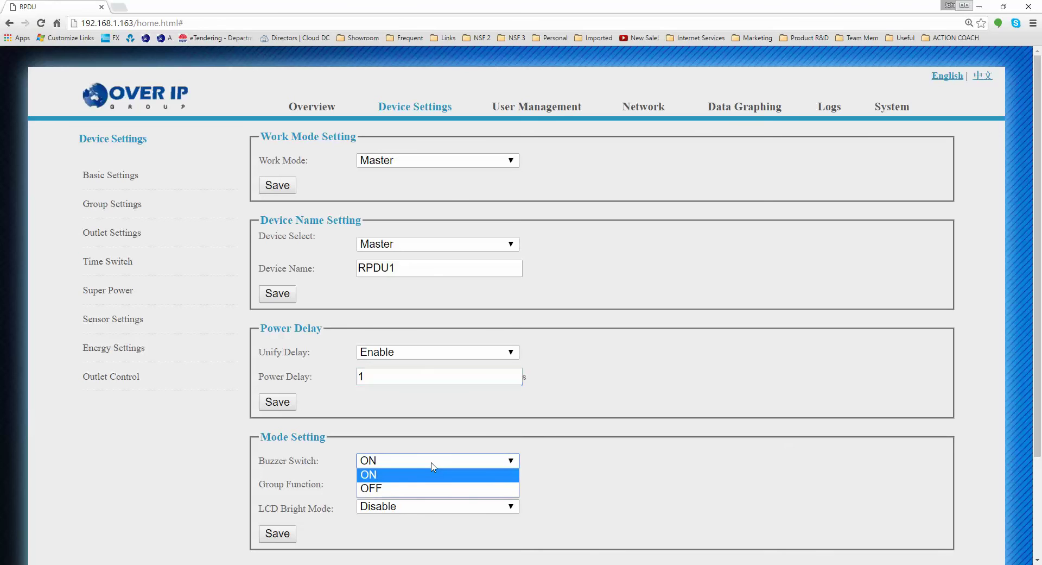
left_click(433, 466)
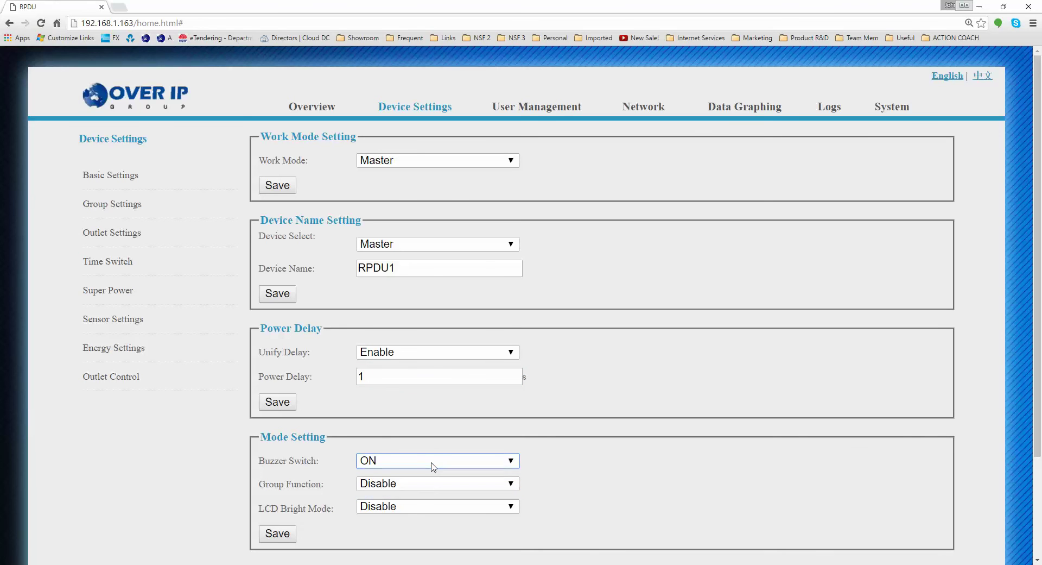
left_click(426, 486)
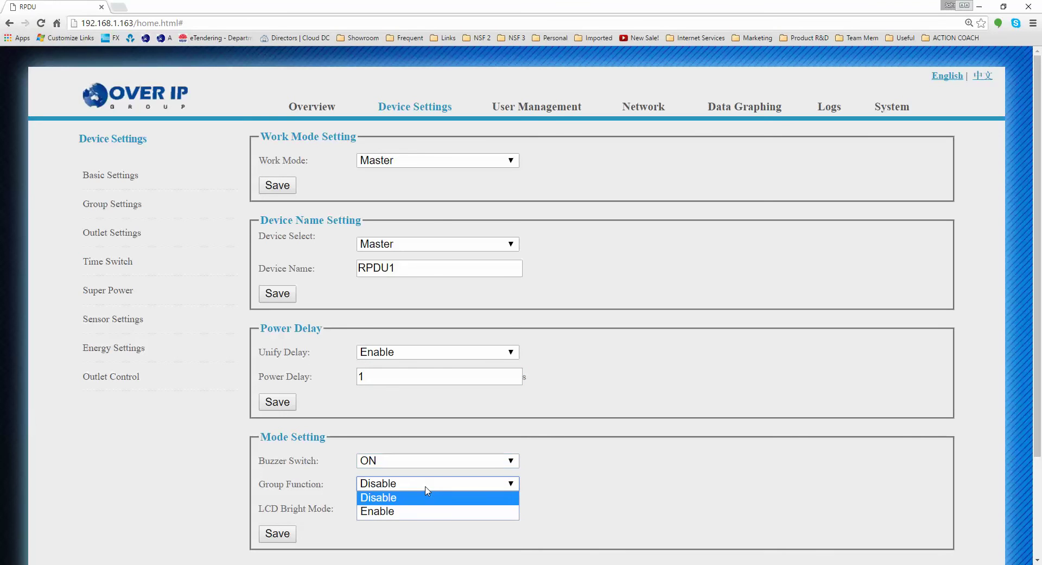
left_click(548, 480)
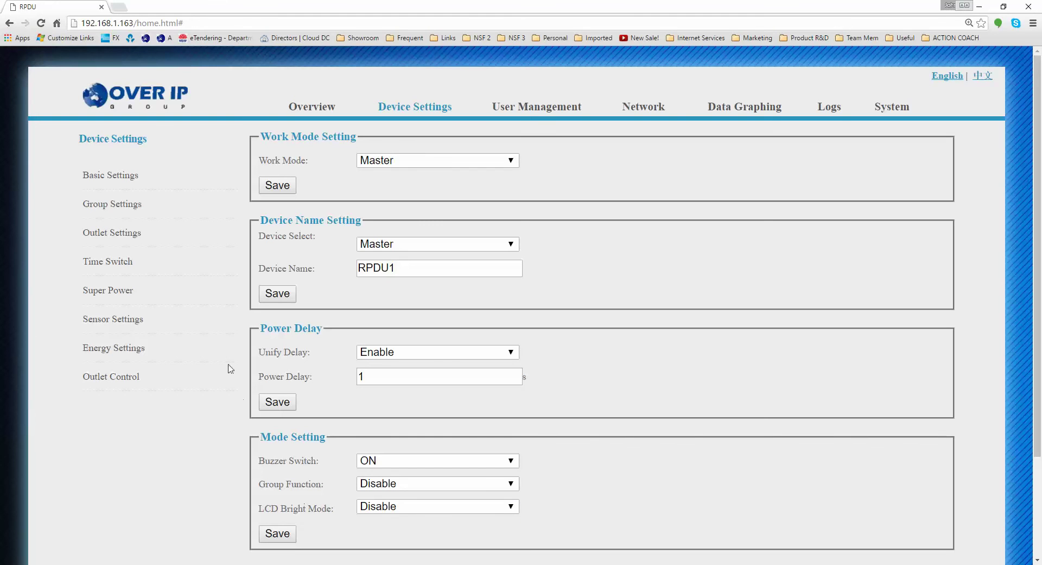
left_click(116, 207)
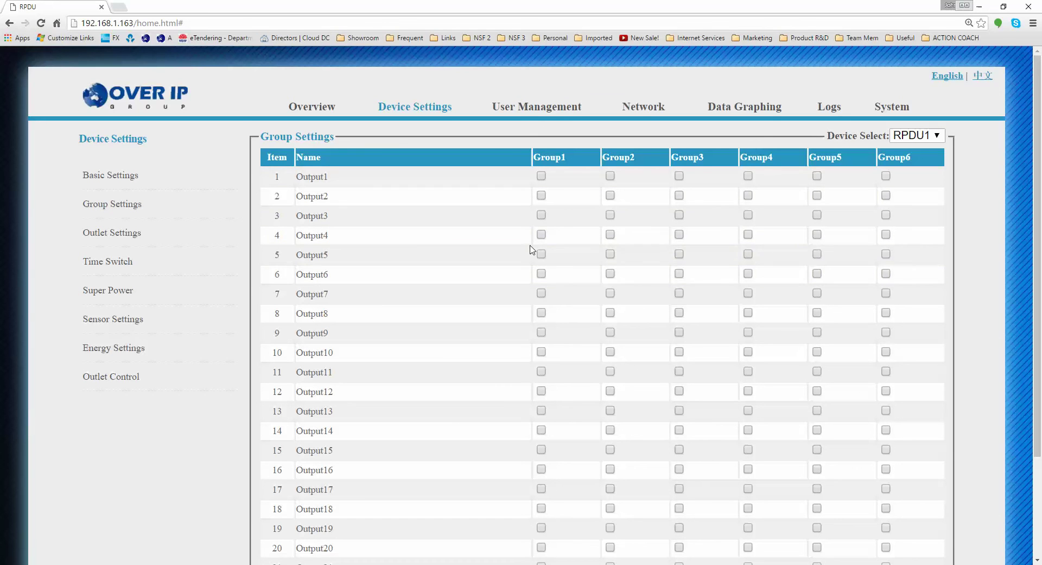
Toggle Group1 for Output1 and Output2 back off, then select outlet 1's name in Outlet Settings
left_click_drag(308, 177, 335, 178)
left_click(334, 177)
left_click(541, 177)
left_click(541, 195)
left_click(541, 195)
left_click(542, 176)
left_click(136, 233)
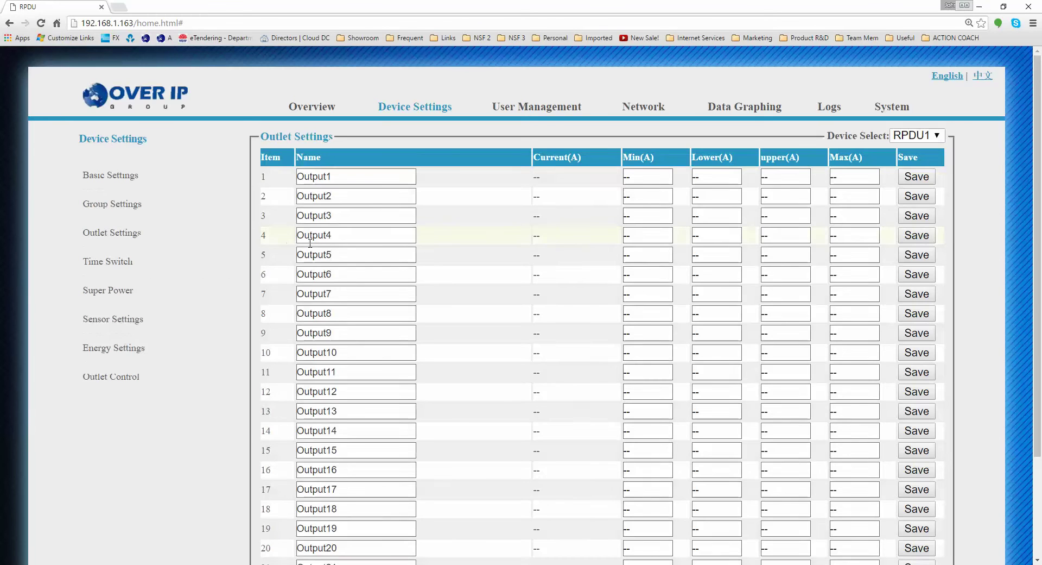
left_click_drag(344, 175, 204, 181)
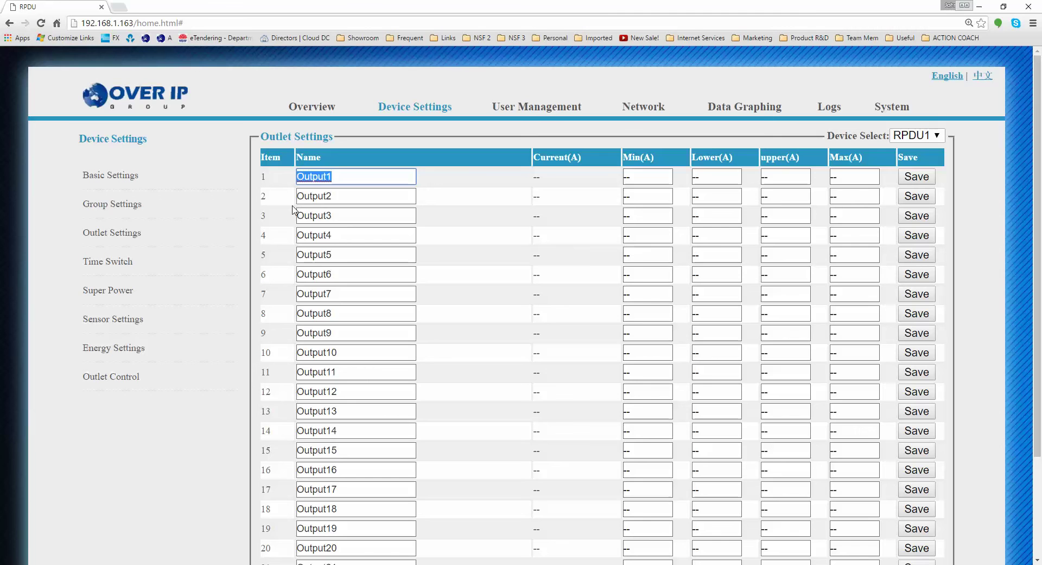
Rename outlet 1 to 'UNIX Server 1'
type("Serve")
key("BackSpace")
key("BackSpace")
key("BackSpace")
key("BackSpace")
key("BackSpace")
type("UNIX Server 2")
key("BackSpace")
type("1")
key("Tab")
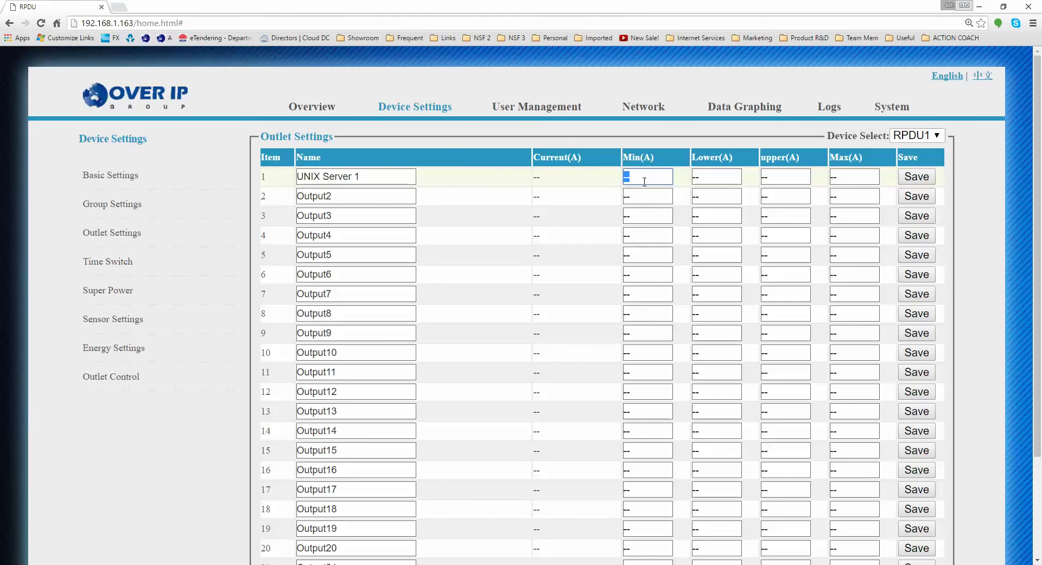
Set outlet 1's thresholds to Min 0, upper 10, Max 13 and save the row
type("2")
key("BackSpace")
type("0")
key("Tab")
key("Tab")
type("1")
key("Tab")
type("13")
left_click(913, 179)
Bring up the outlet Time Switch schedule page
scroll(326, 295, "down", 3)
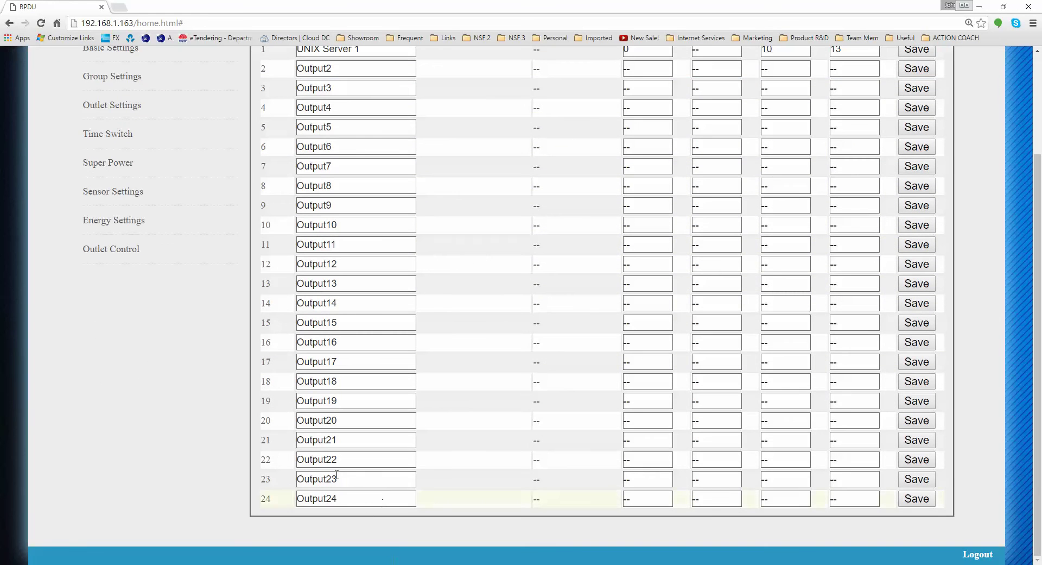
scroll(348, 415, "up", 3)
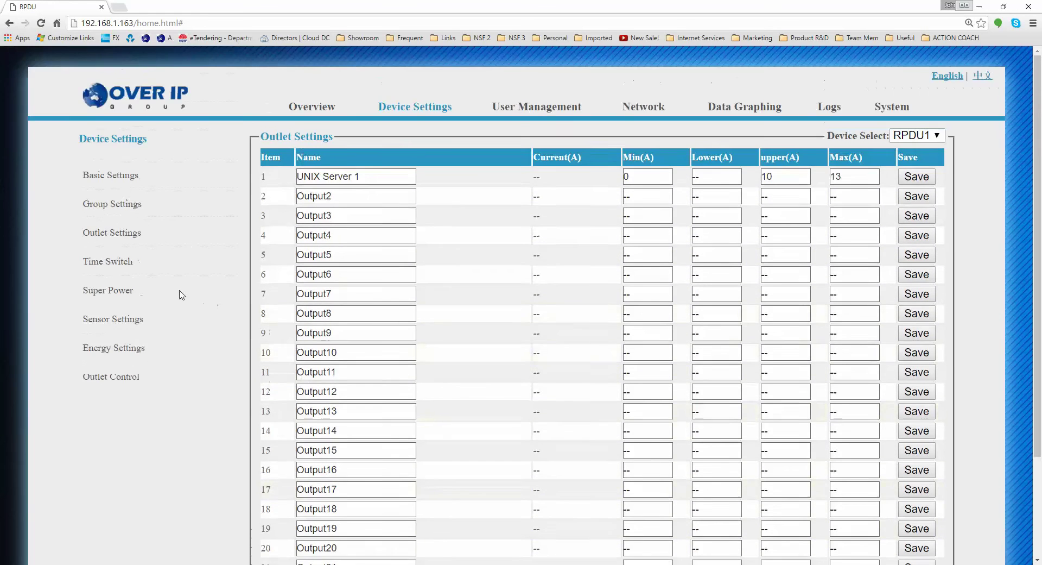
left_click(125, 261)
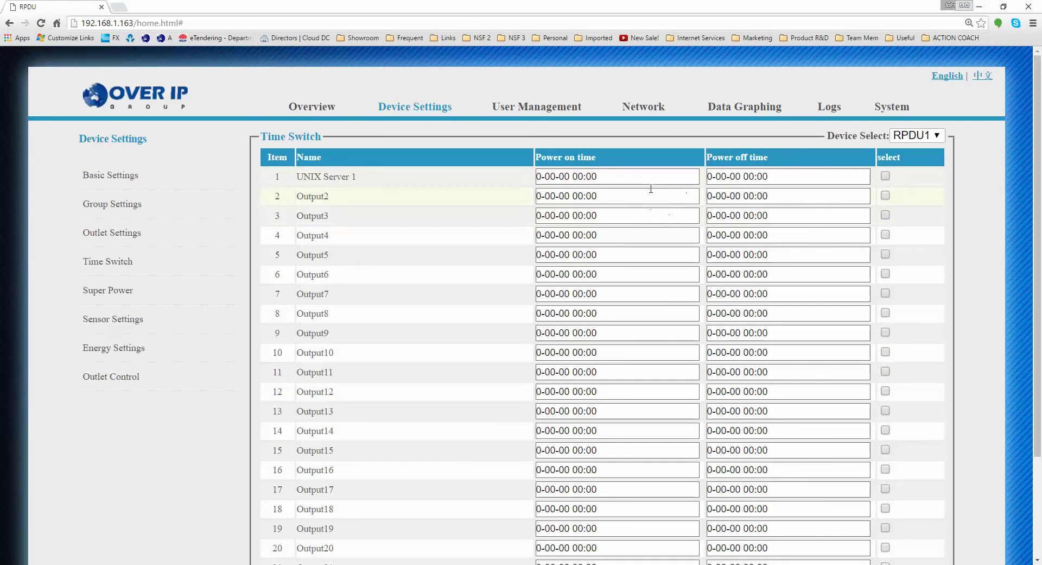
Go through Super Power to the Sensor Settings page with temperature, humidity and total-load limits
left_click(113, 297)
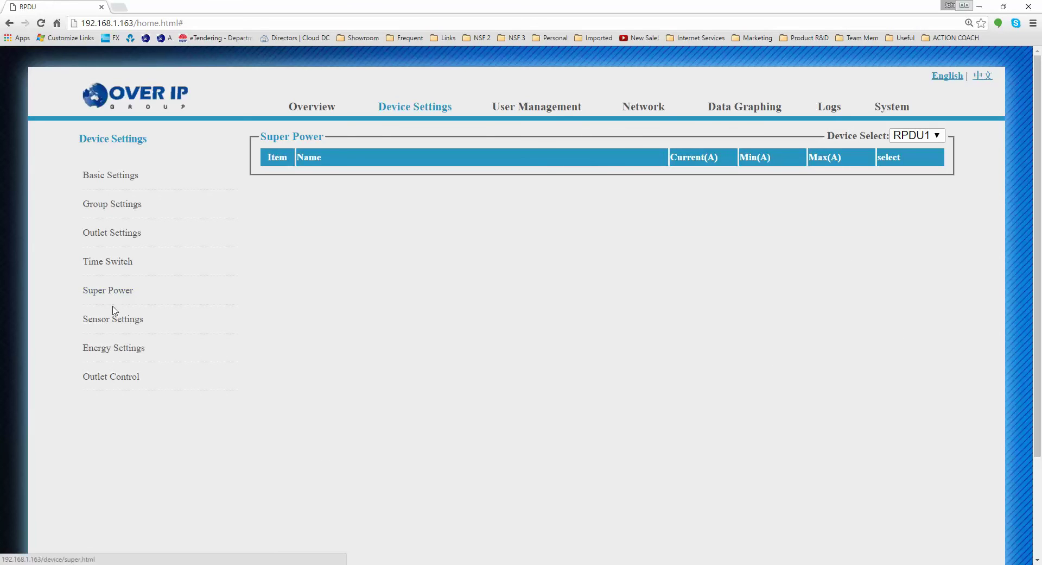
left_click(110, 320)
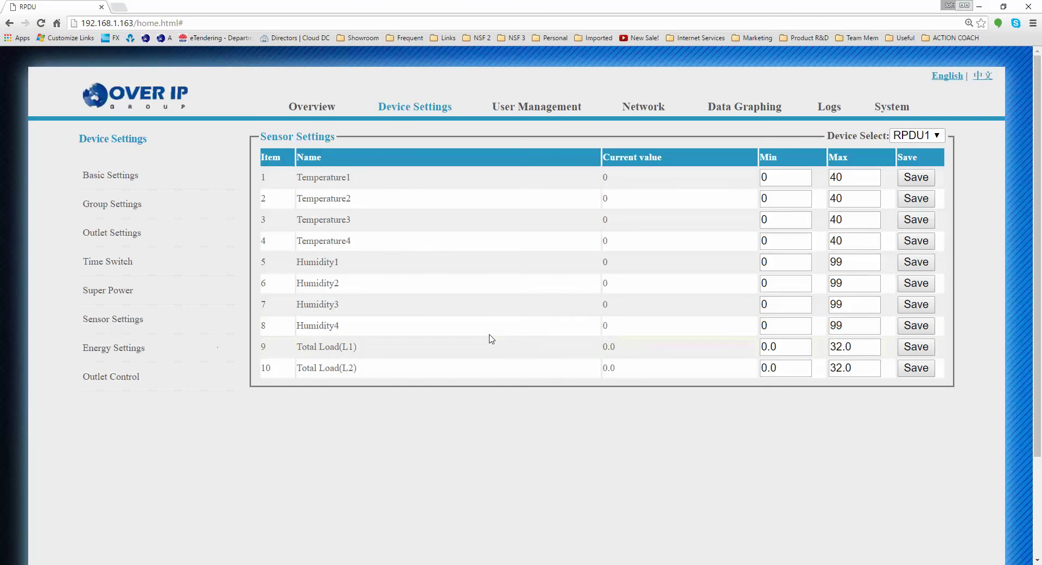
Inspect the temperature and humidity limits, leaving them unchanged
left_click(786, 179)
double_click(861, 179)
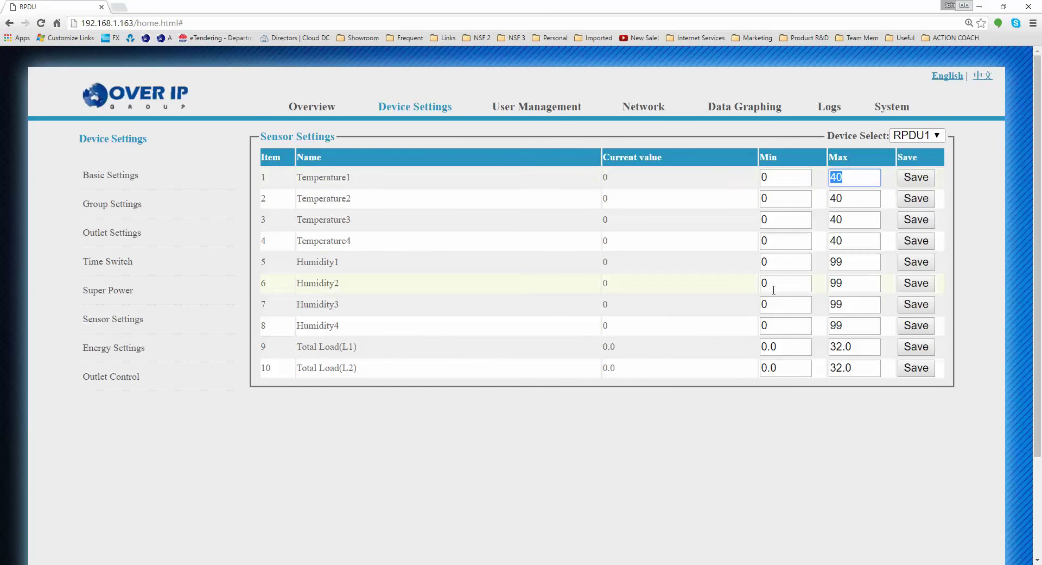
left_click(791, 174)
left_click(337, 179)
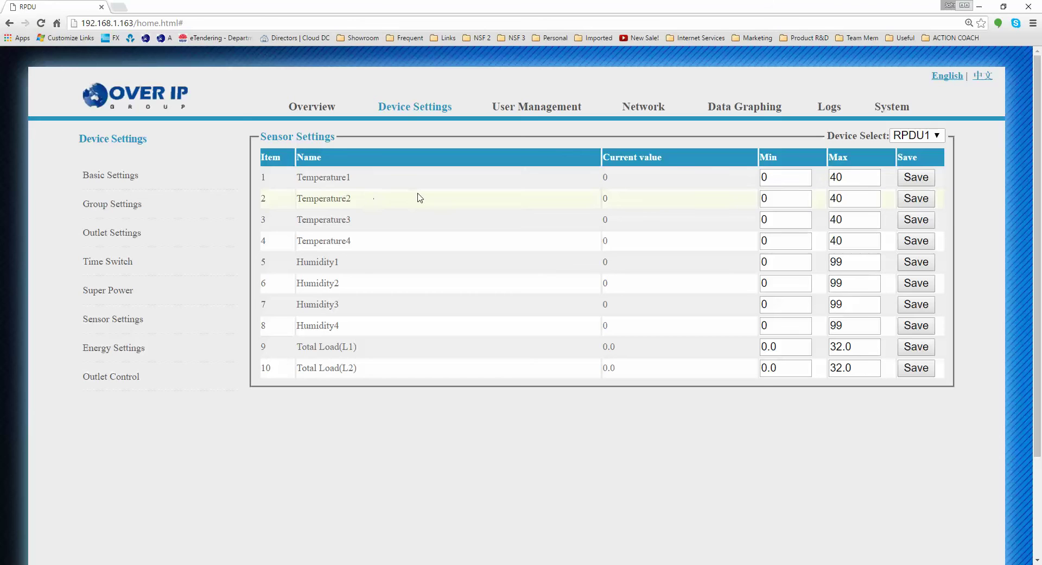
left_click(855, 196)
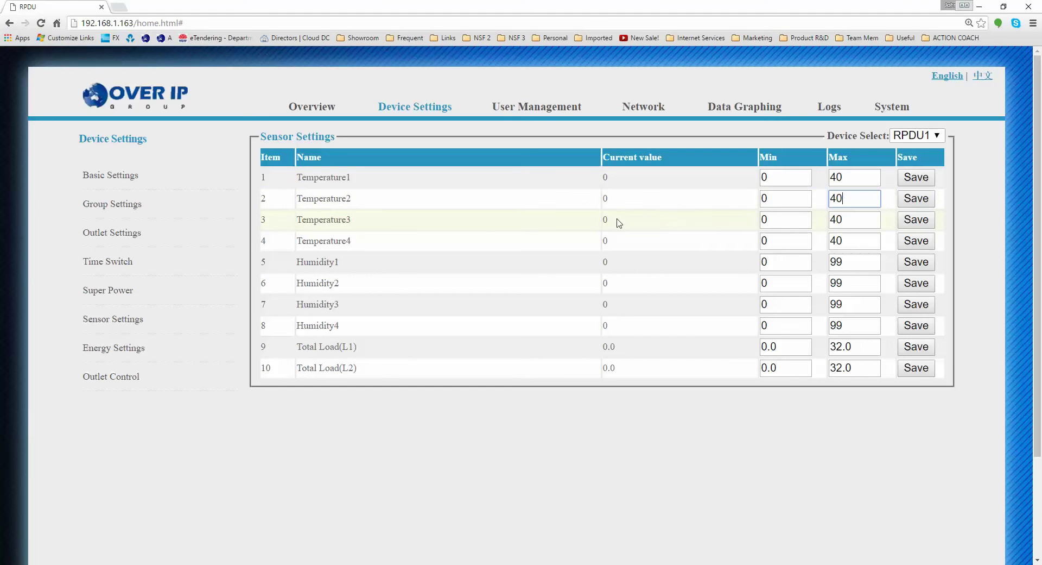
left_click_drag(334, 178, 337, 366)
left_click(334, 342)
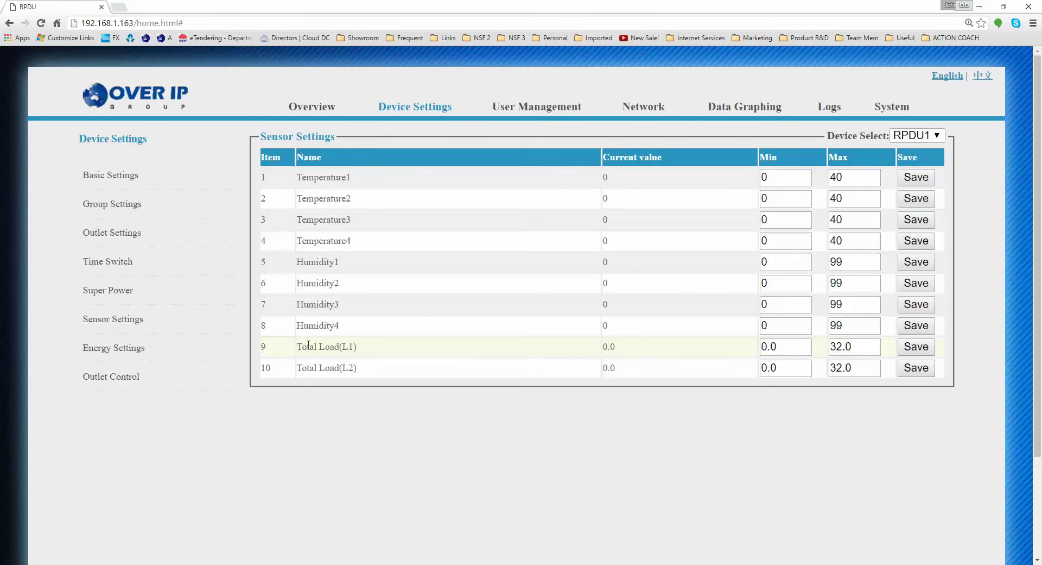
left_click_drag(317, 261, 356, 347)
left_click(330, 348)
left_click(367, 367)
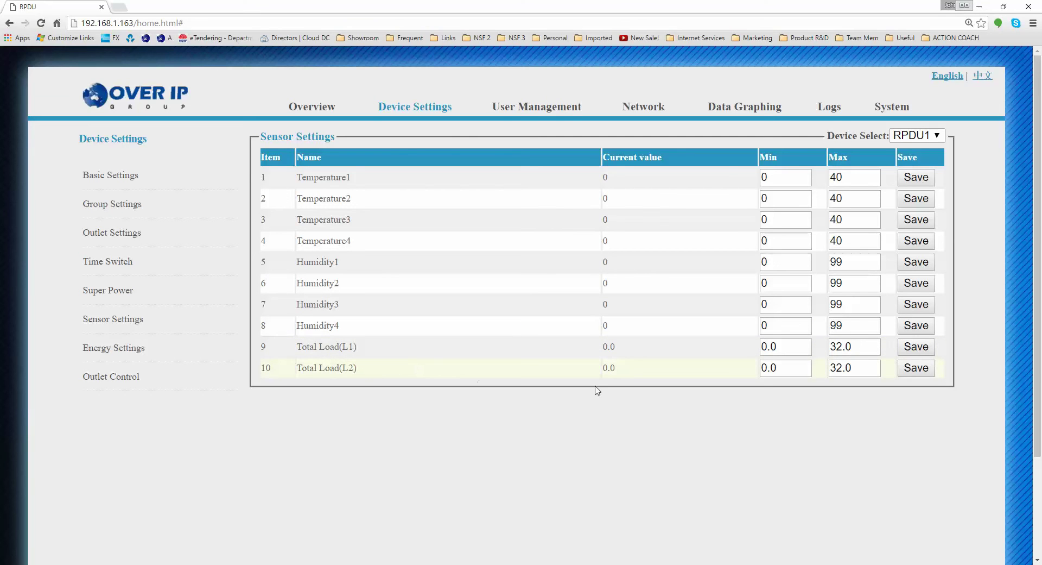
Set and save maximum 16 for Total Load(L1) and (L2), then view Energy Settings
left_click(776, 348)
key("Tab")
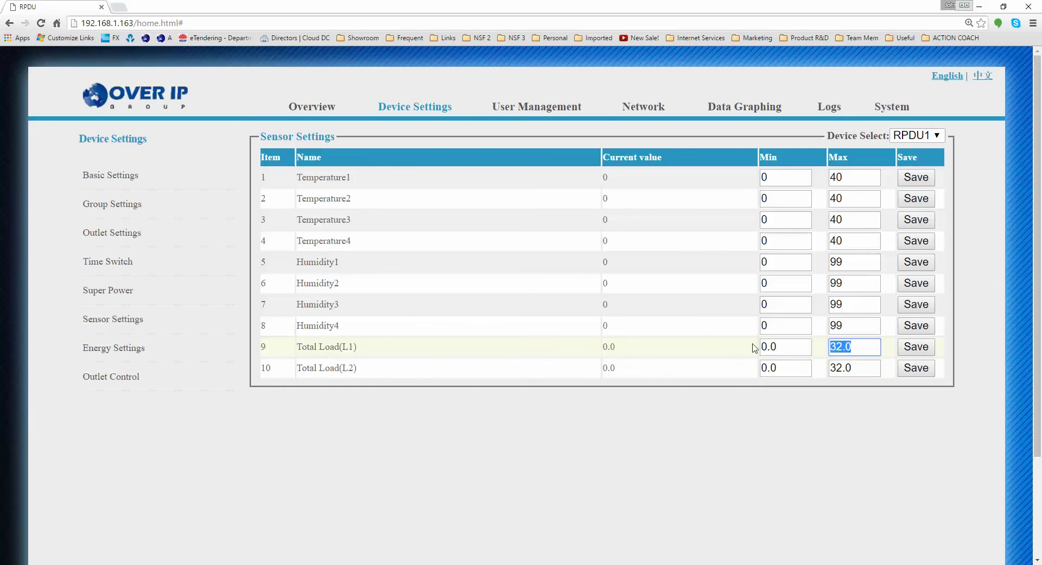
type("16")
key("Tab")
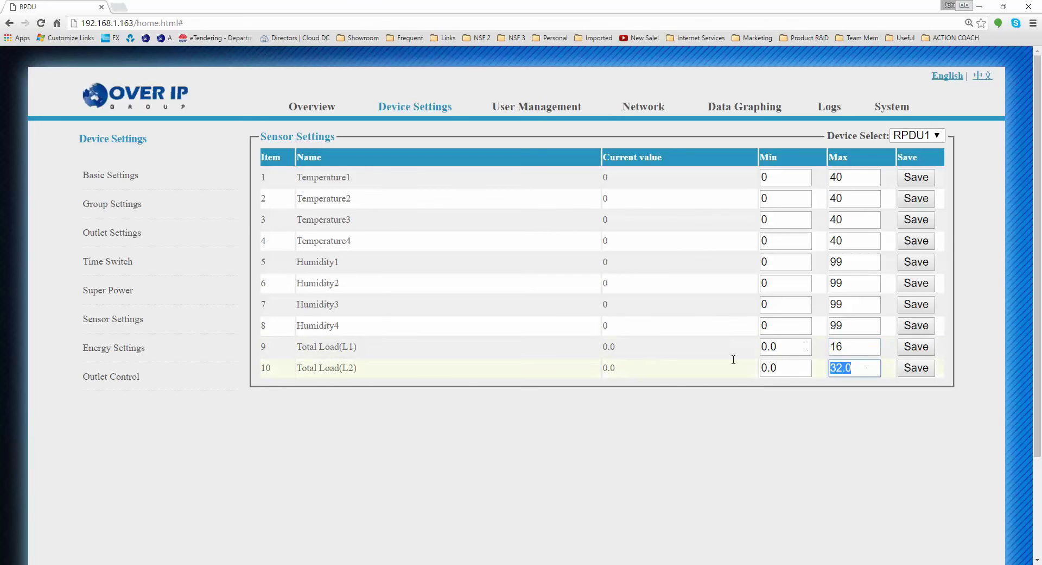
type("16")
left_click(916, 348)
left_click(919, 370)
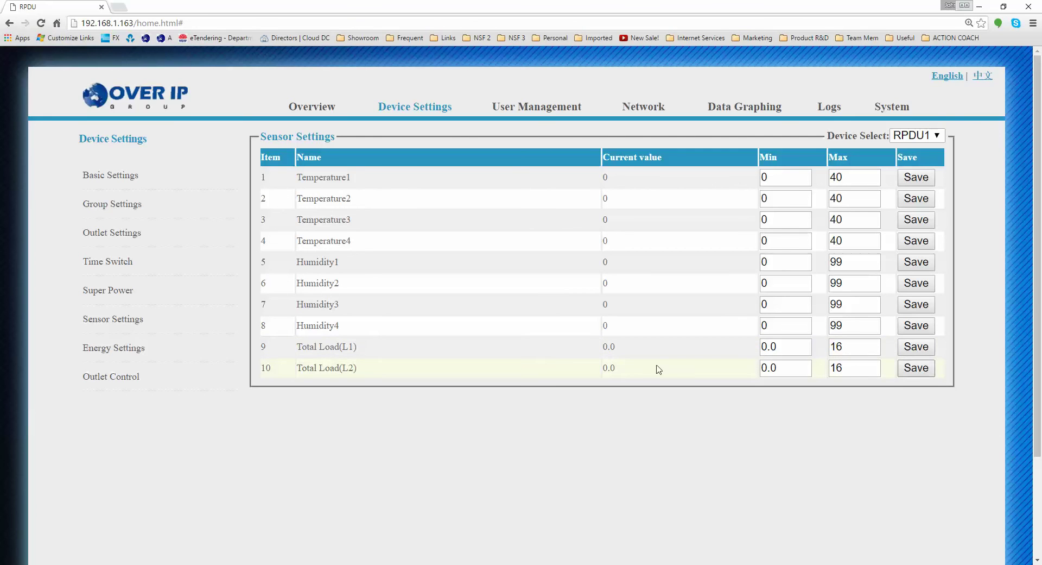
left_click(115, 350)
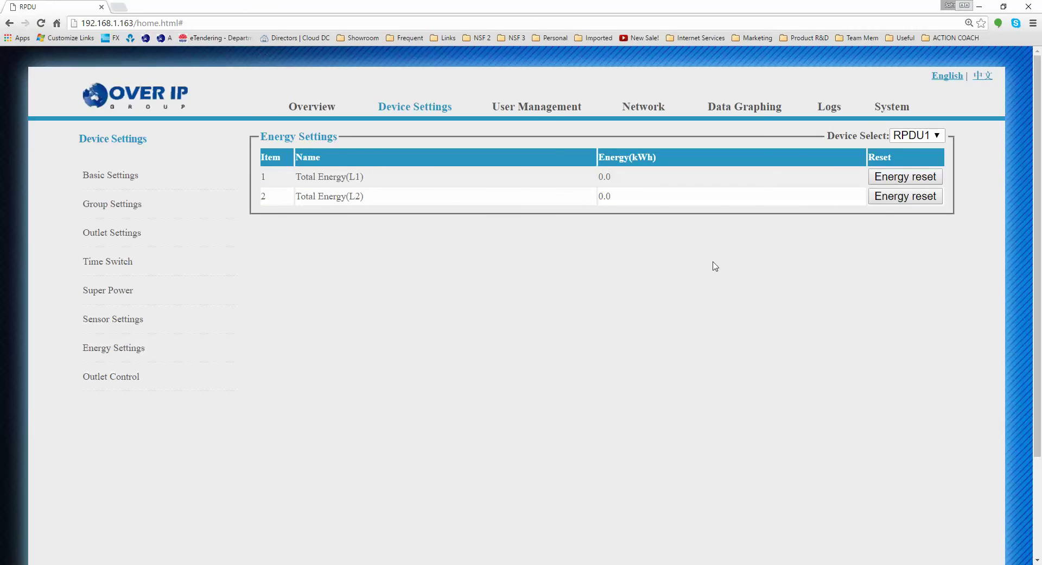
Show Outlet Control, listing UNIX Server 1 and Output2–Output20 all ON
left_click(115, 377)
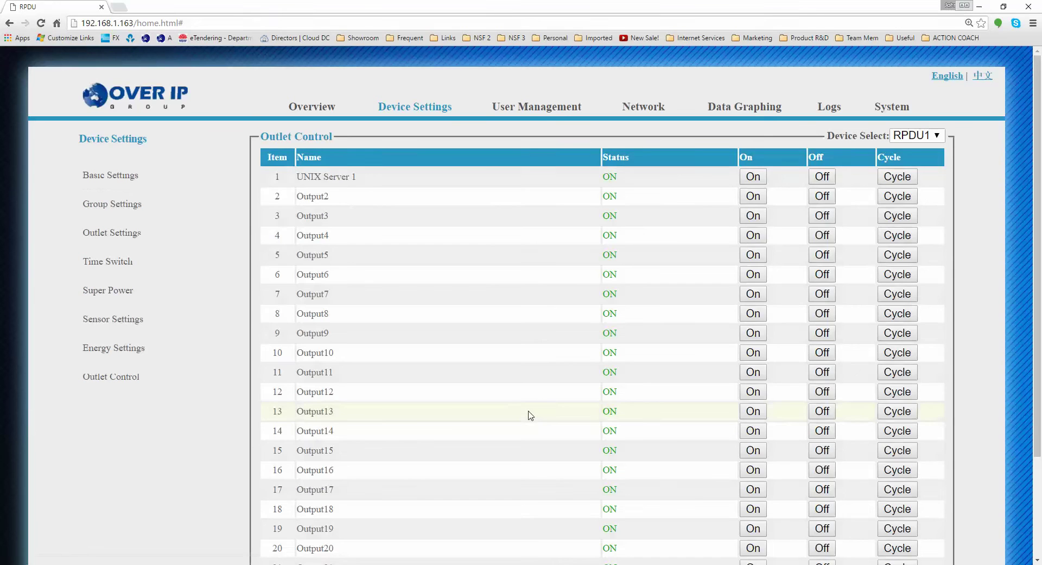